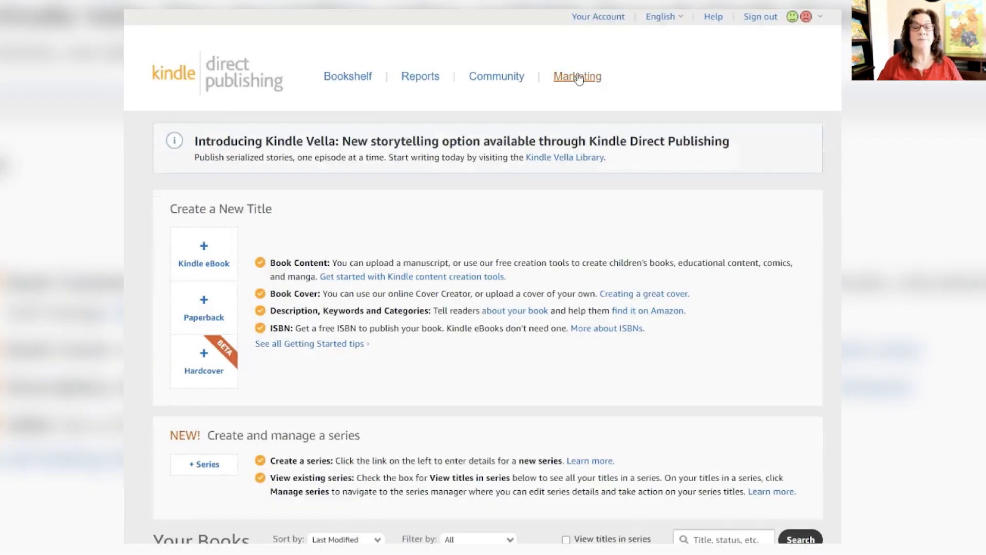
# Step: Open the A+ Content Manager for the Amazon.com marketplace from the marketing resources
pyautogui.click(577, 77)
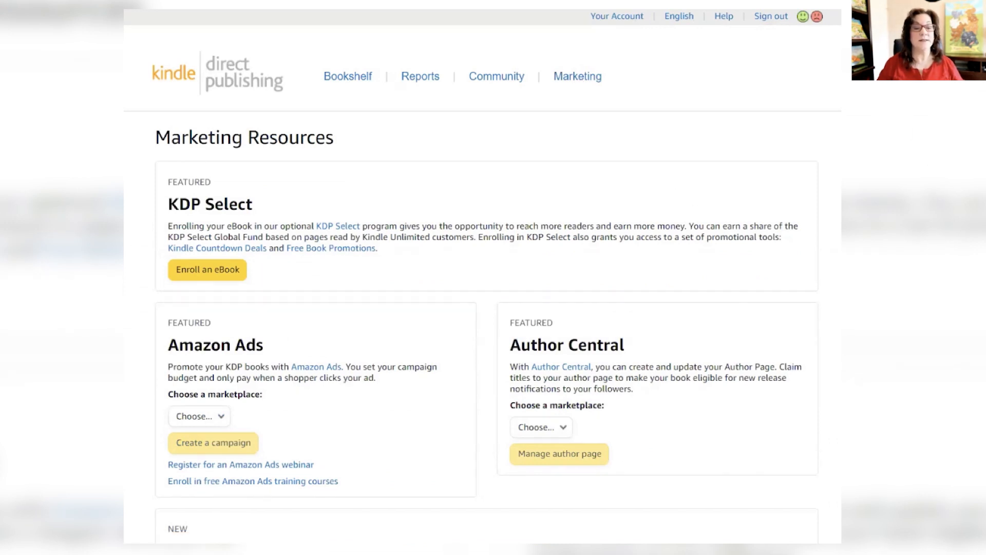
pyautogui.scroll(-3, 522, 330)
pyautogui.scroll(-4, 798, 239)
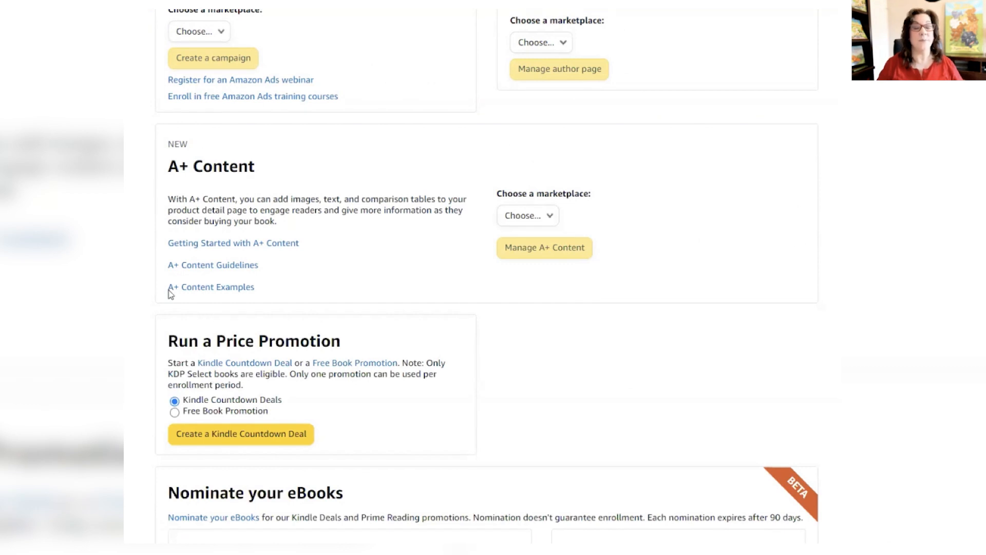
pyautogui.click(553, 216)
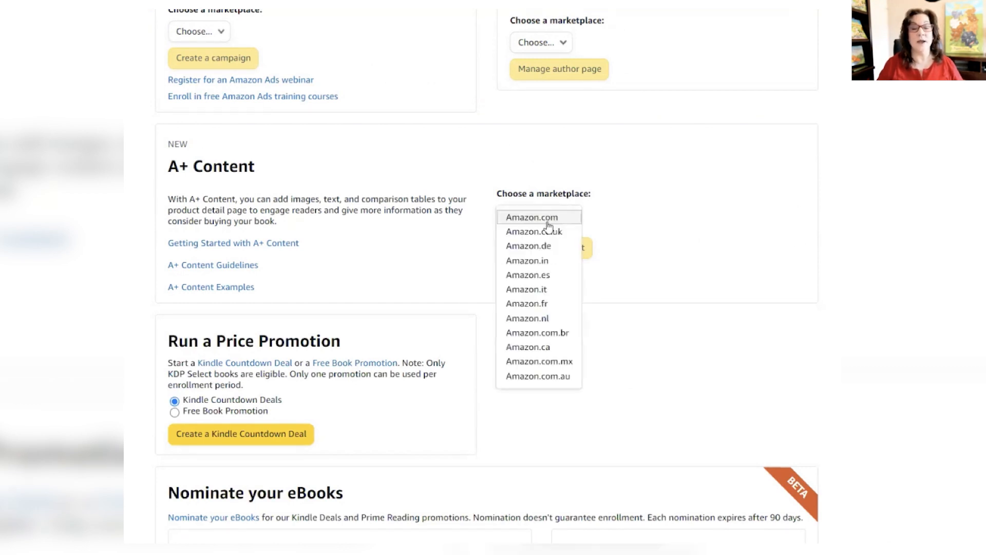
pyautogui.click(549, 218)
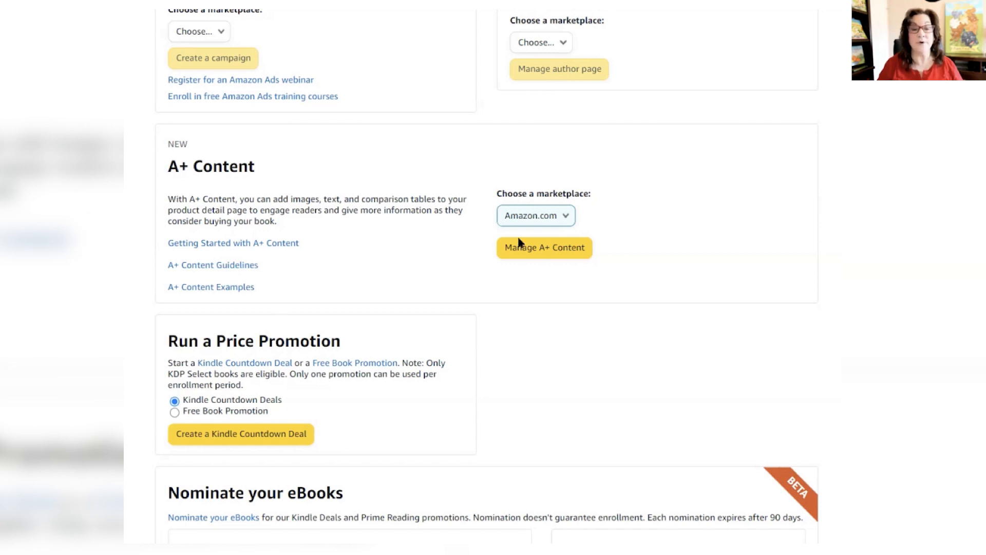
pyautogui.click(541, 246)
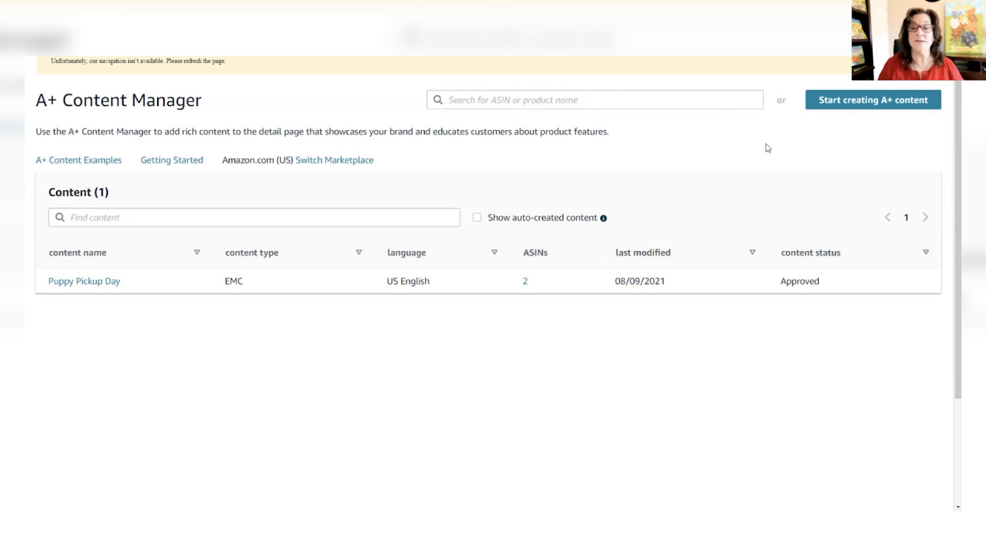
# Step: Start new A+ content and name it Test
pyautogui.click(852, 102)
pyautogui.click(98, 246)
pyautogui.write('Test')
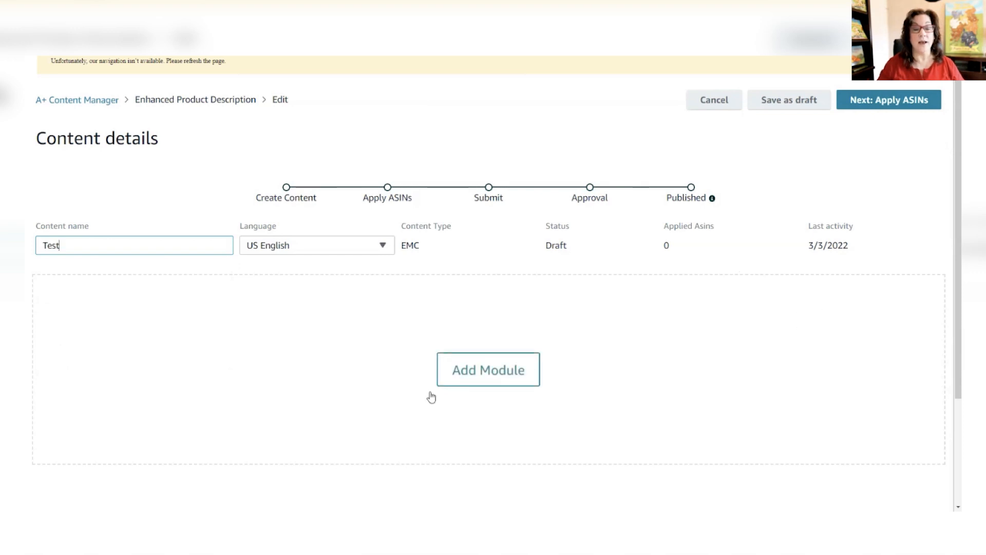
# Step: Add a Standard Image Header With Text module to the Test content
pyautogui.click(479, 377)
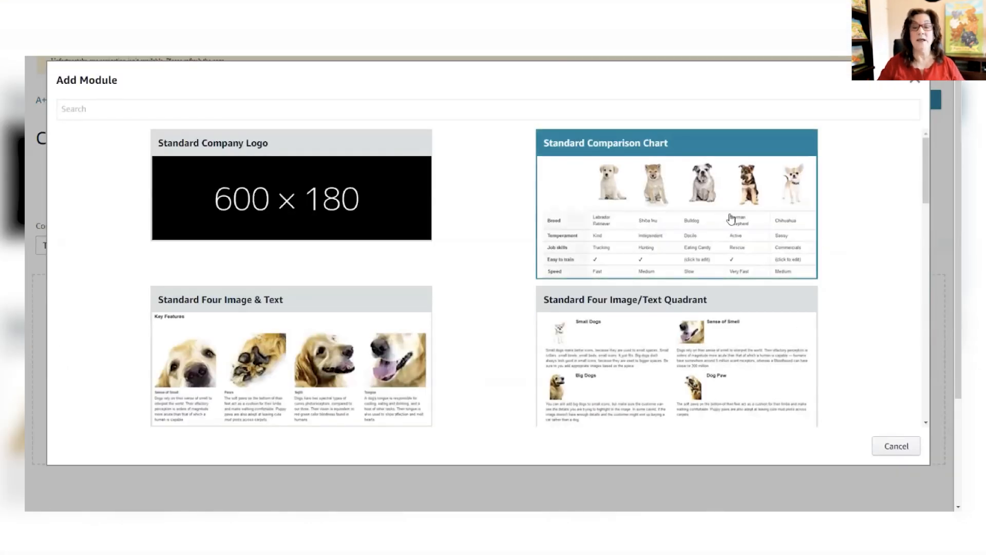
pyautogui.scroll(-4, 875, 180)
pyautogui.scroll(-12, 876, 180)
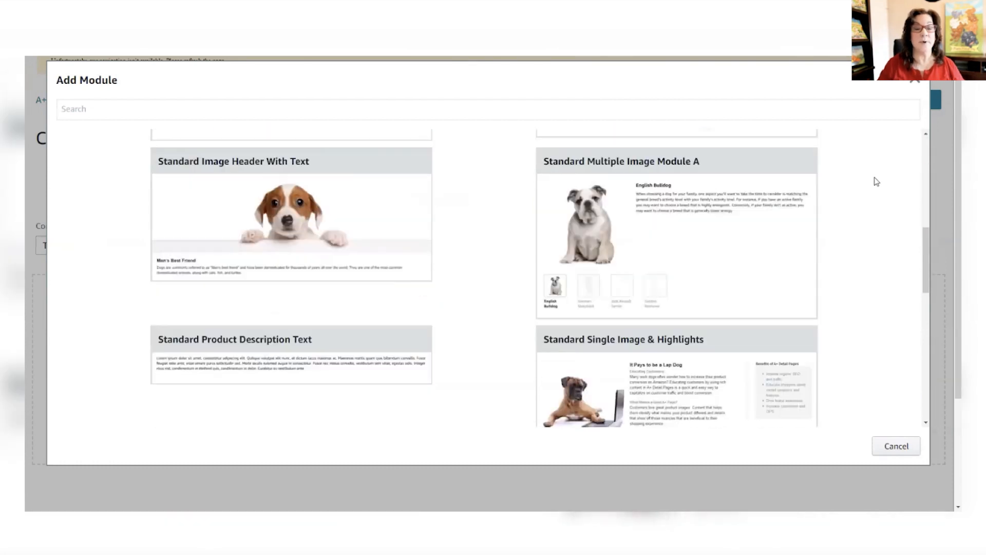
pyautogui.scroll(-3, 876, 180)
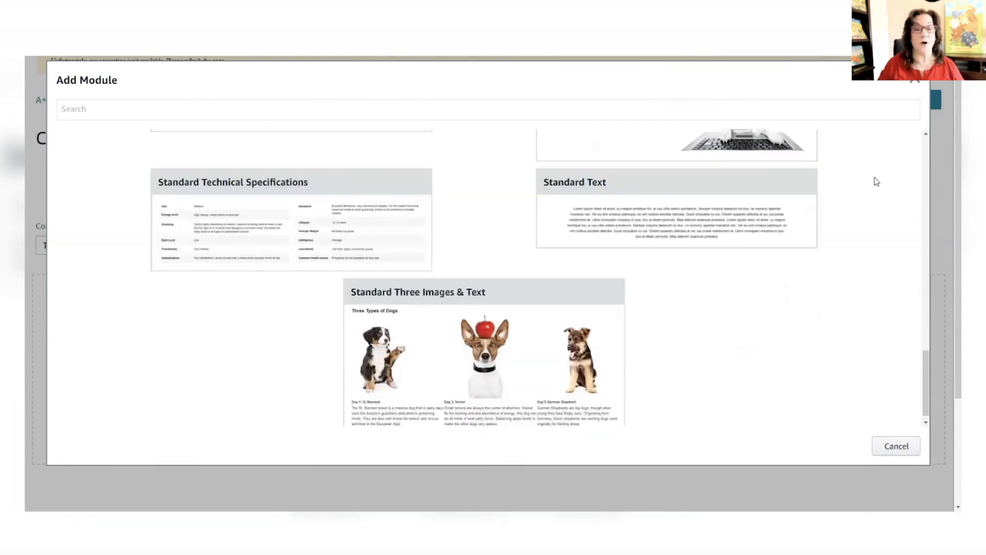
pyautogui.scroll(12, 876, 181)
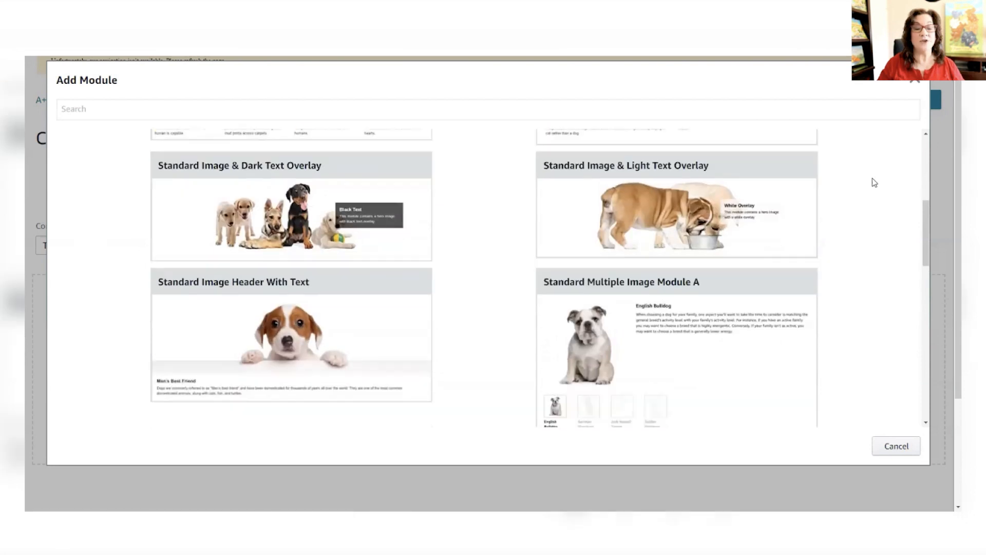
pyautogui.scroll(-1, 873, 180)
pyautogui.click(361, 272)
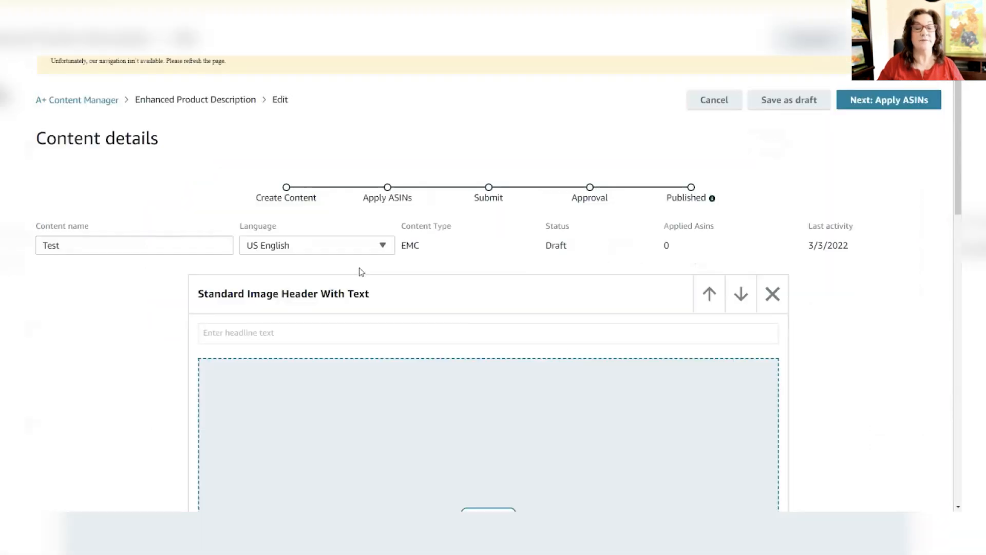
# Step: Add a Standard Three Images & Text module below the image header module
pyautogui.scroll(-4, 855, 330)
pyautogui.scroll(-4, 855, 329)
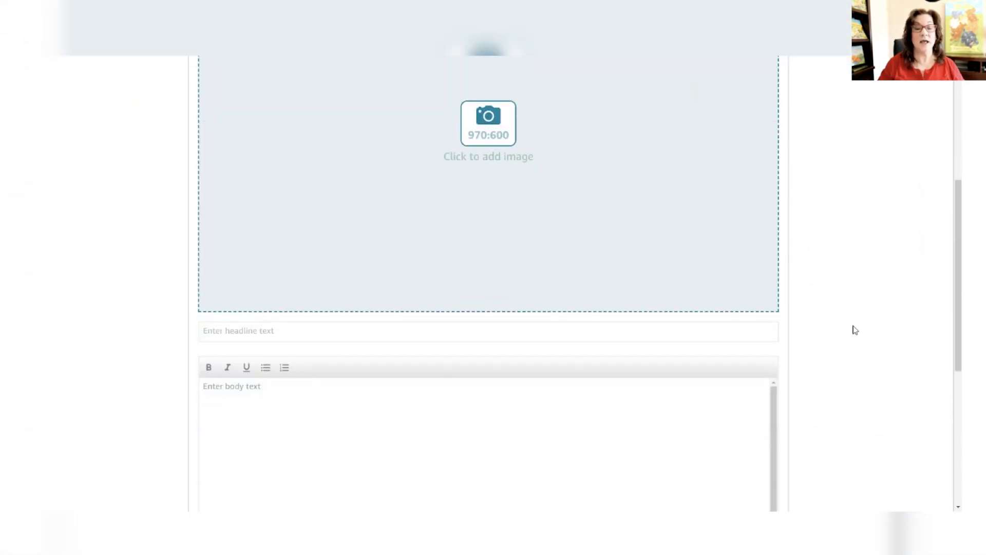
pyautogui.scroll(-5, 855, 330)
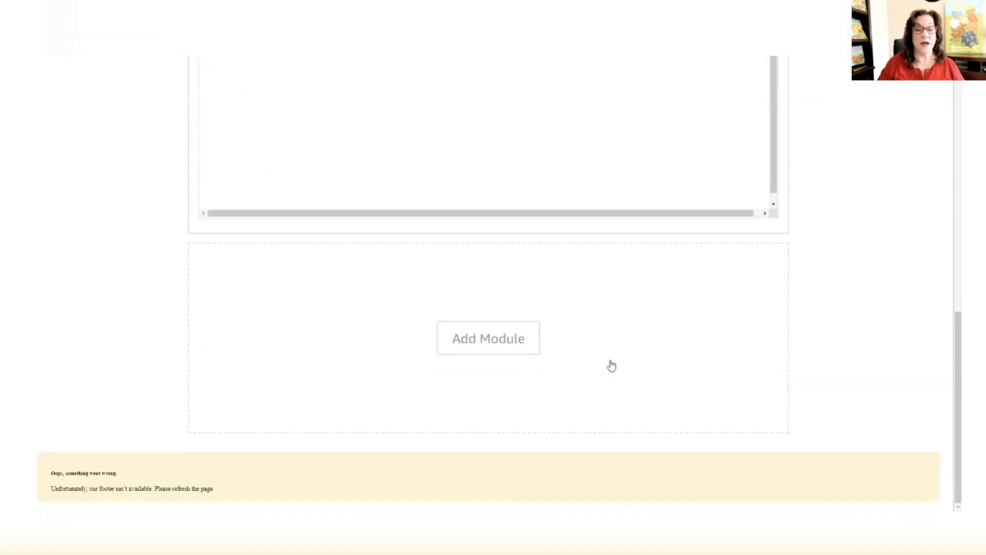
pyautogui.click(495, 341)
pyautogui.scroll(-4, 507, 359)
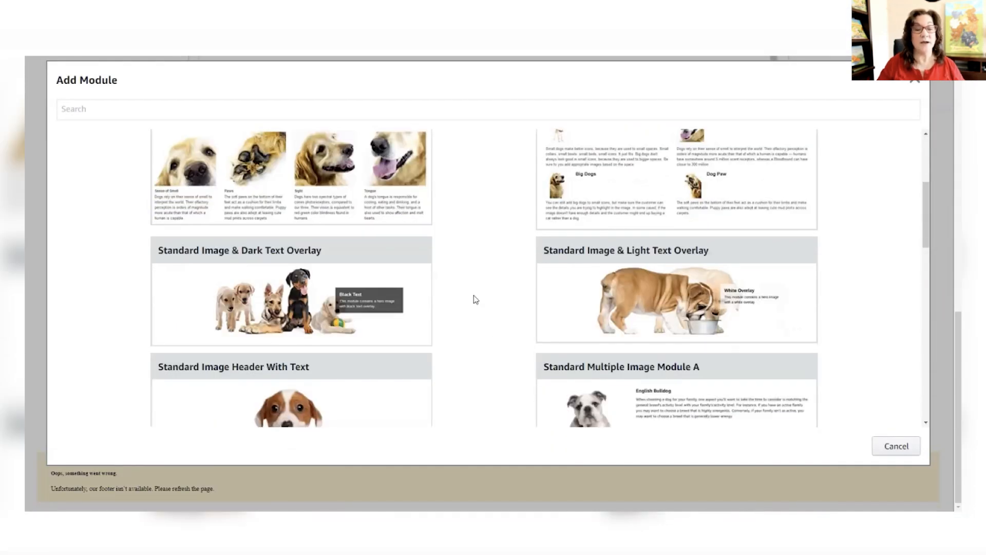
pyautogui.scroll(-10, 475, 297)
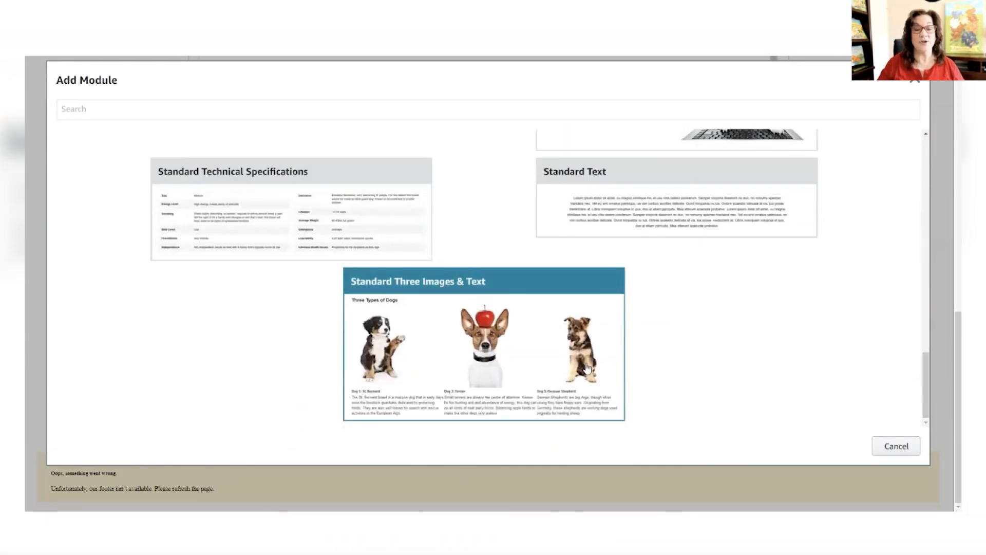
pyautogui.click(478, 371)
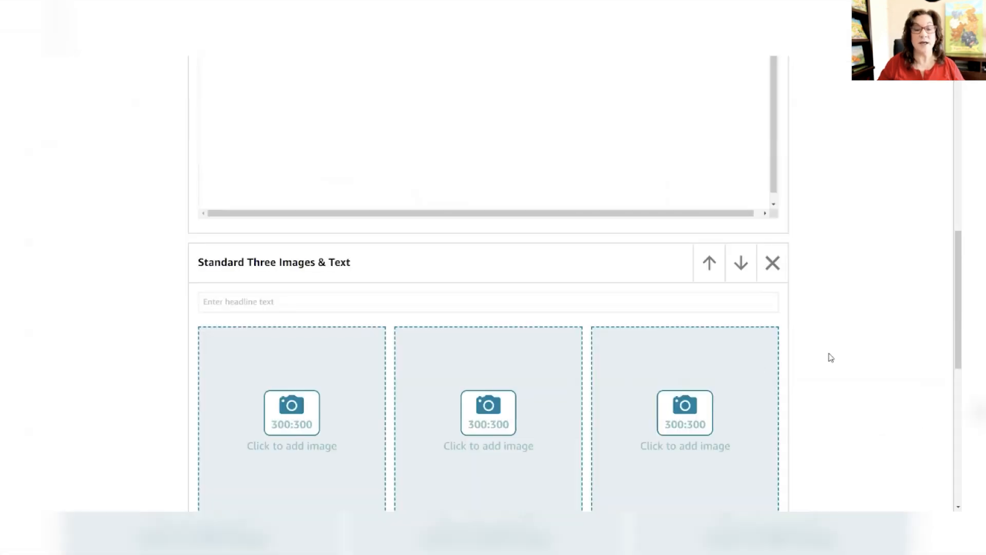
# Step: Add a Standard Image & Light Text Overlay module below the three-image module
pyautogui.scroll(-4, 830, 357)
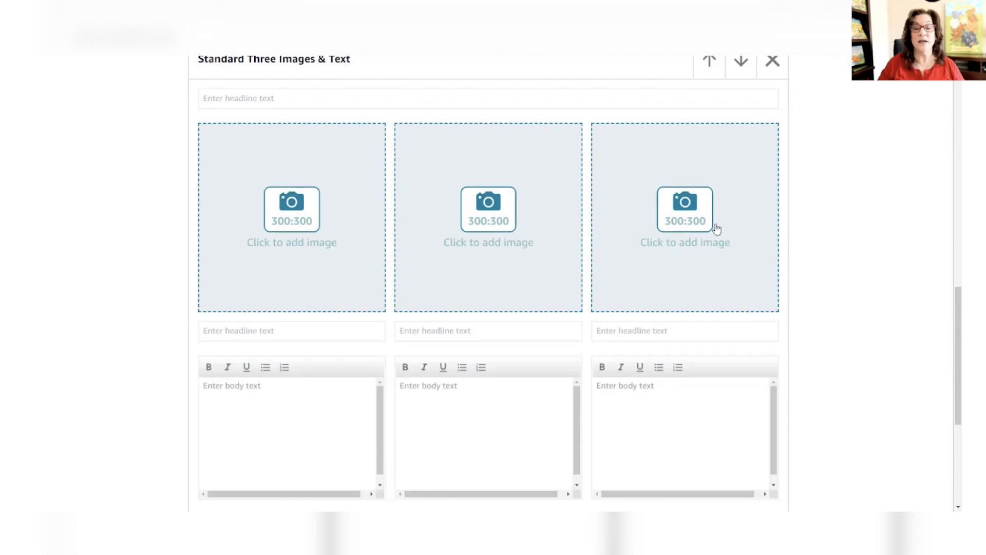
pyautogui.scroll(-4, 860, 303)
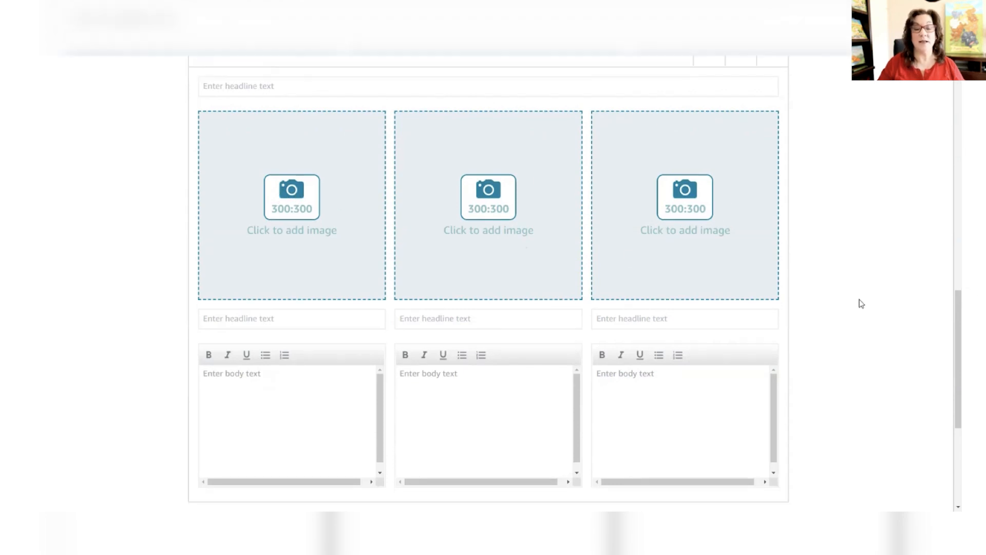
pyautogui.scroll(-2, 385, 352)
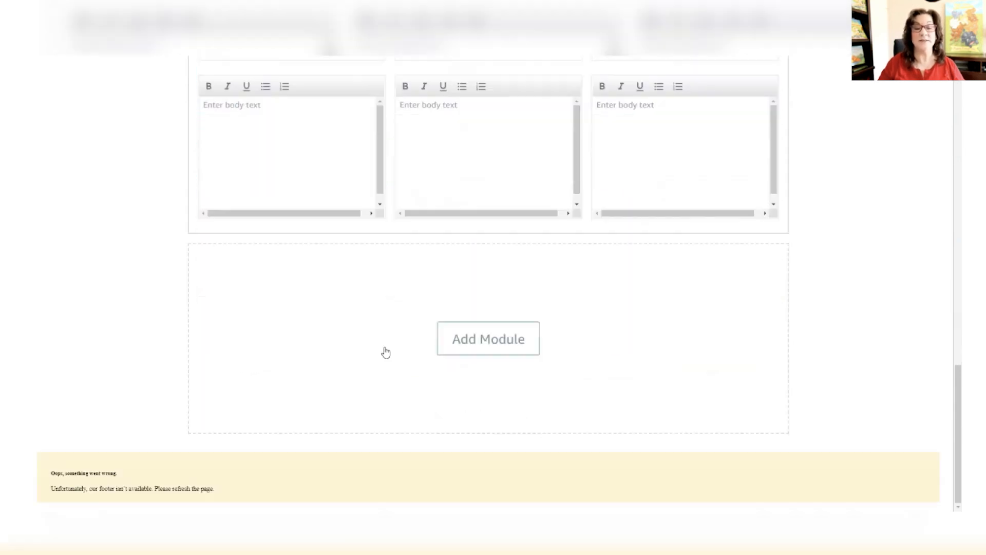
pyautogui.click(485, 350)
pyautogui.scroll(-6, 486, 292)
pyautogui.scroll(6, 476, 267)
pyautogui.scroll(-6, 479, 268)
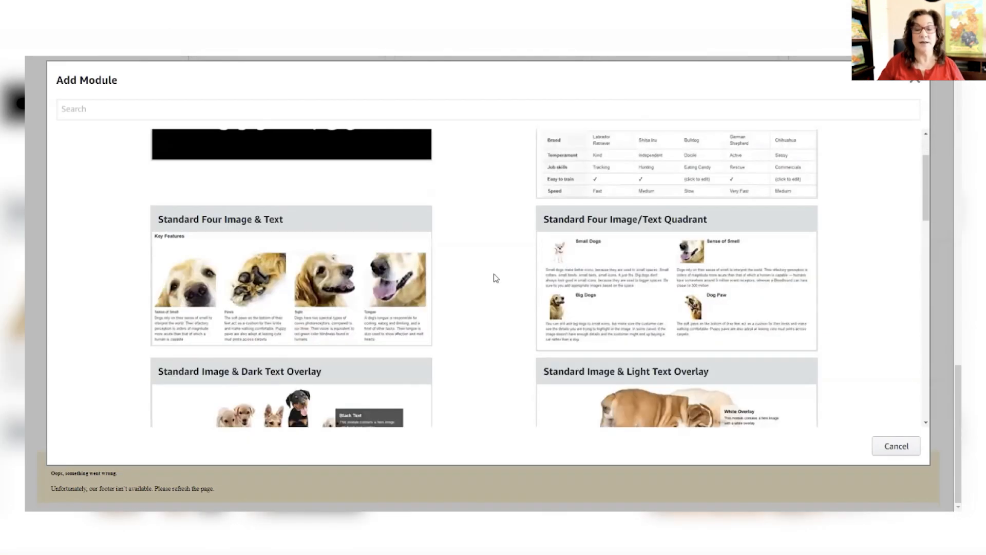
pyautogui.click(743, 195)
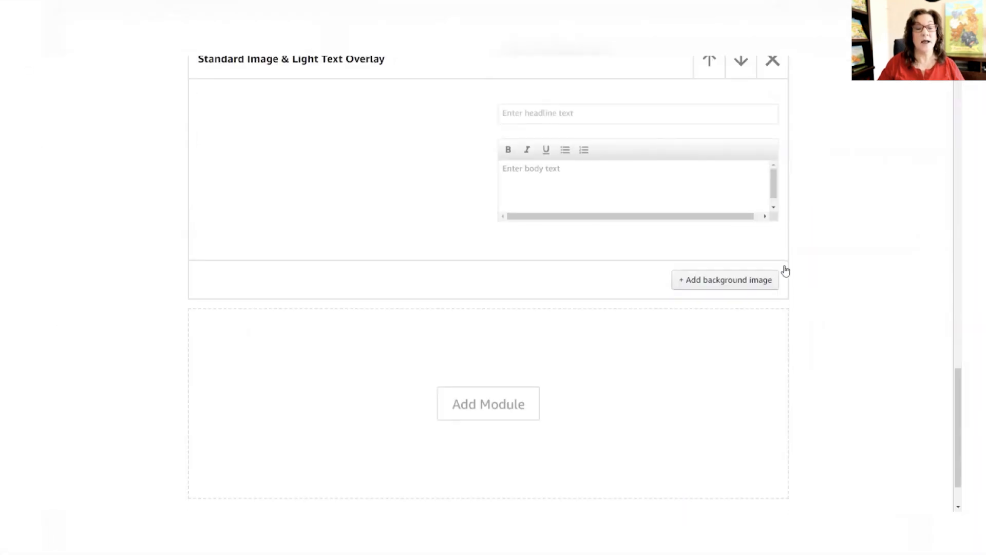
# Step: Add a Standard Comparison Chart module below the light text overlay module and look through its fields
pyautogui.scroll(-2, 565, 308)
pyautogui.click(511, 339)
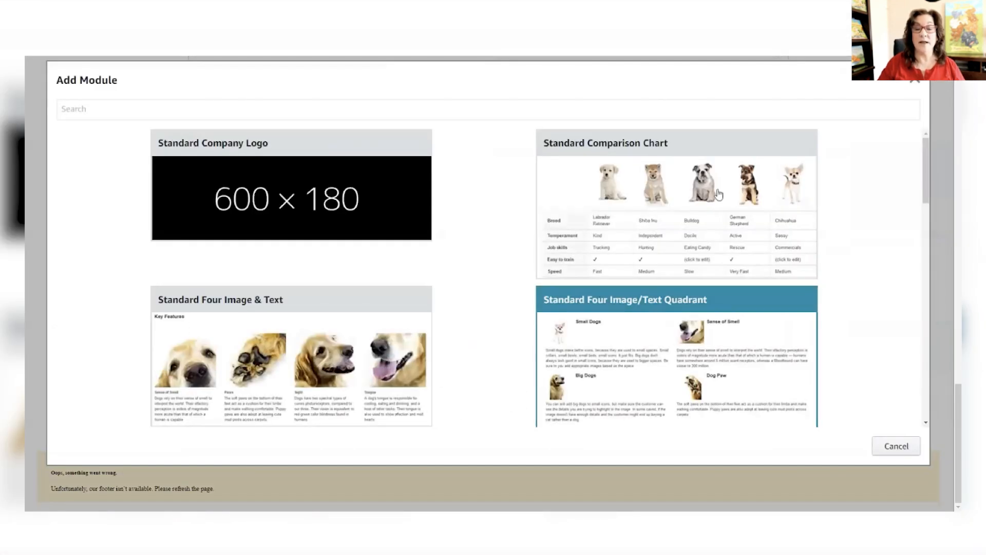
pyautogui.click(682, 224)
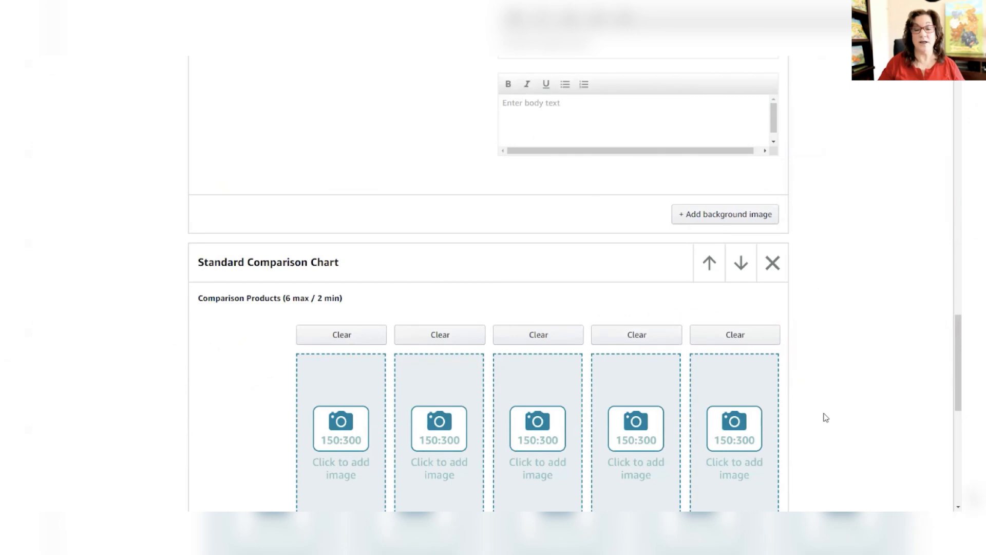
pyautogui.scroll(-4, 827, 414)
pyautogui.scroll(-3, 835, 414)
pyautogui.scroll(10, 835, 412)
pyautogui.scroll(8, 835, 410)
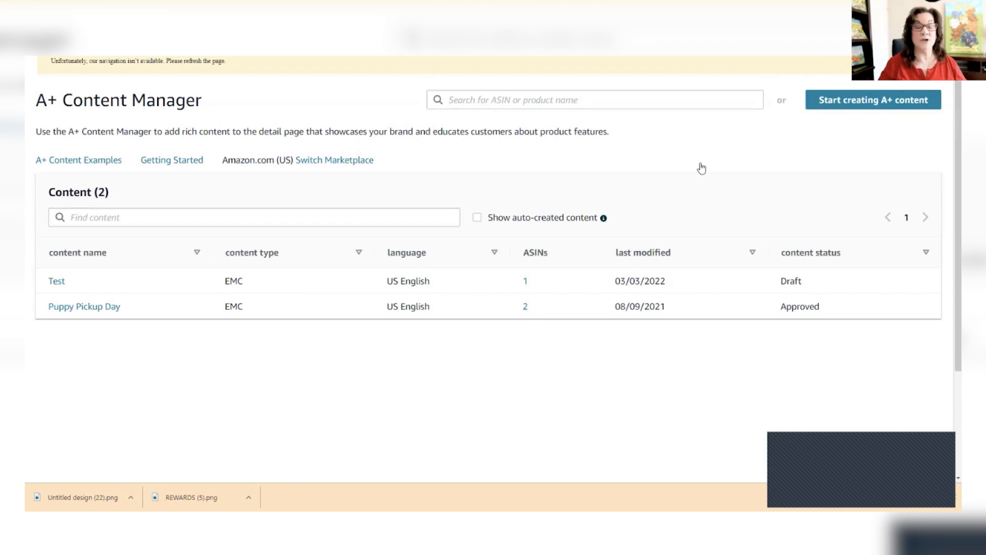
# Step: Open the existing Puppy Pickup Day content for editing
pyautogui.click(98, 308)
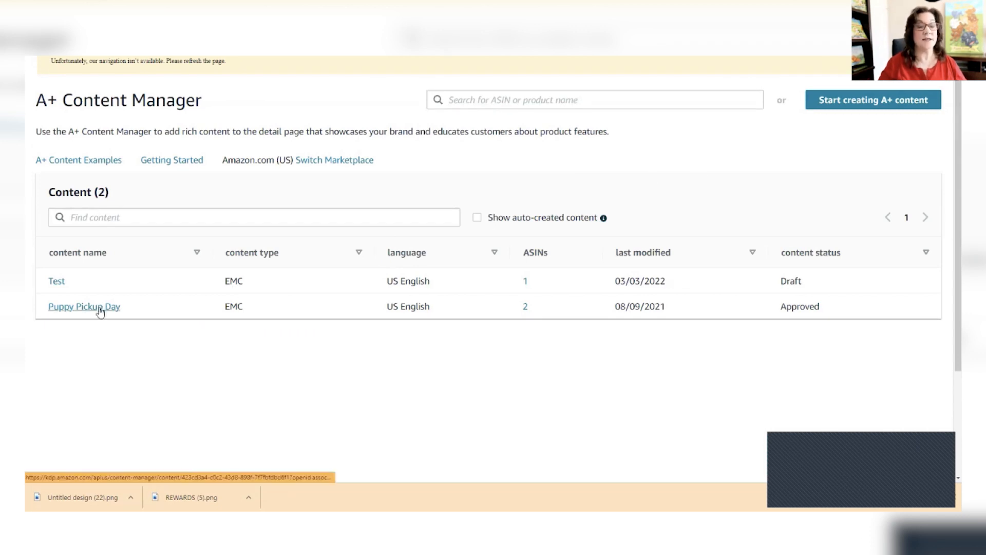
pyautogui.click(919, 101)
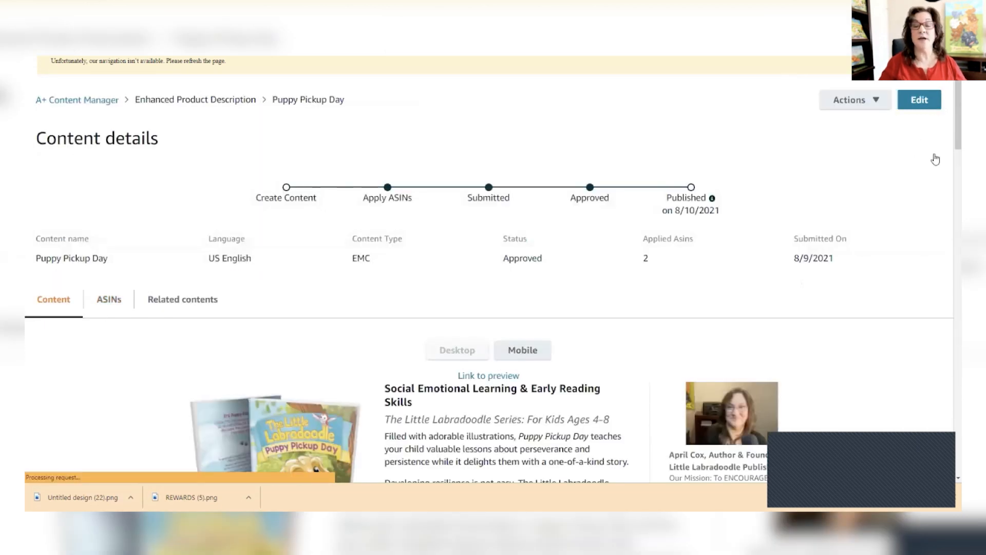
# Step: Examine the Puppy Pickup Day modules, from the single image and sidebar through the three-image sections to the comparison chart
pyautogui.scroll(-5, 922, 195)
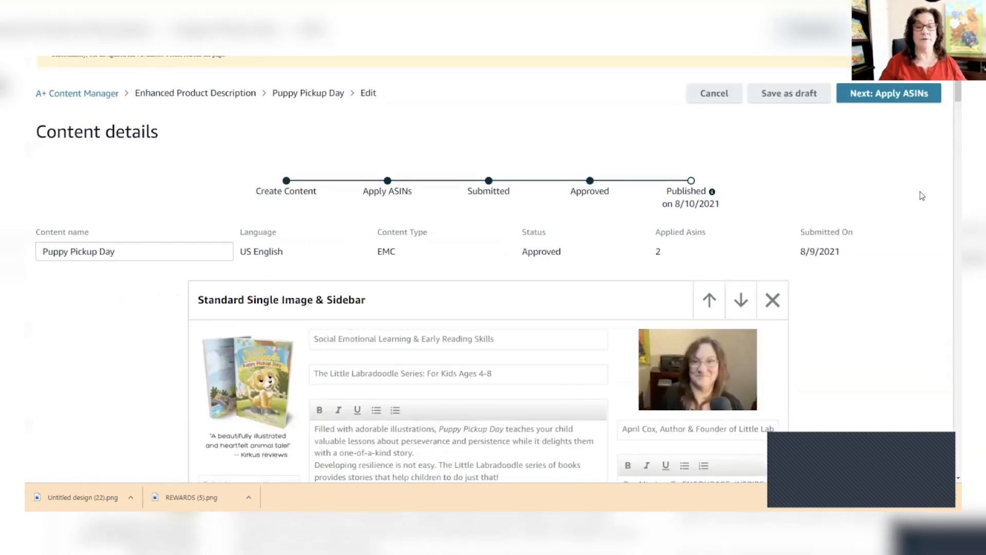
pyautogui.scroll(-2, 863, 247)
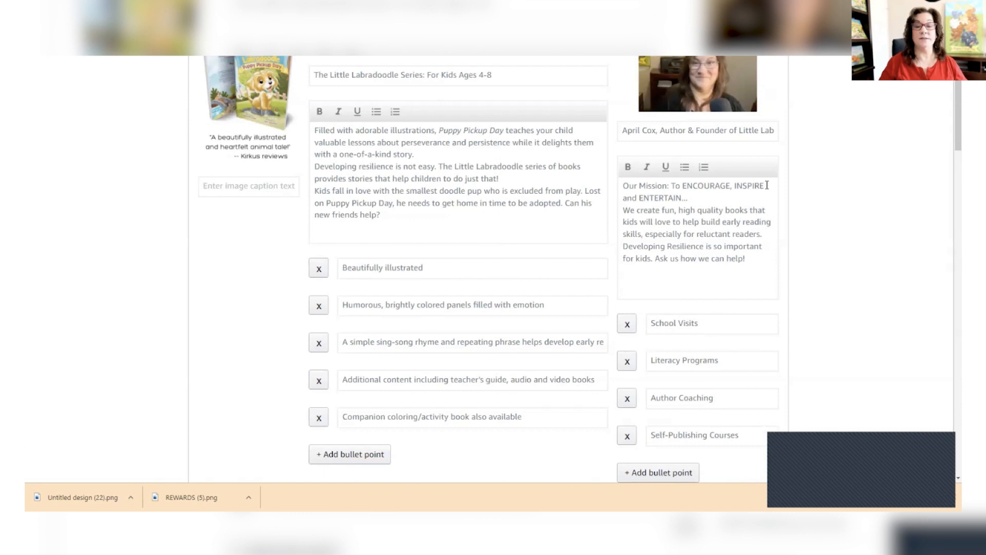
pyautogui.scroll(3, 817, 205)
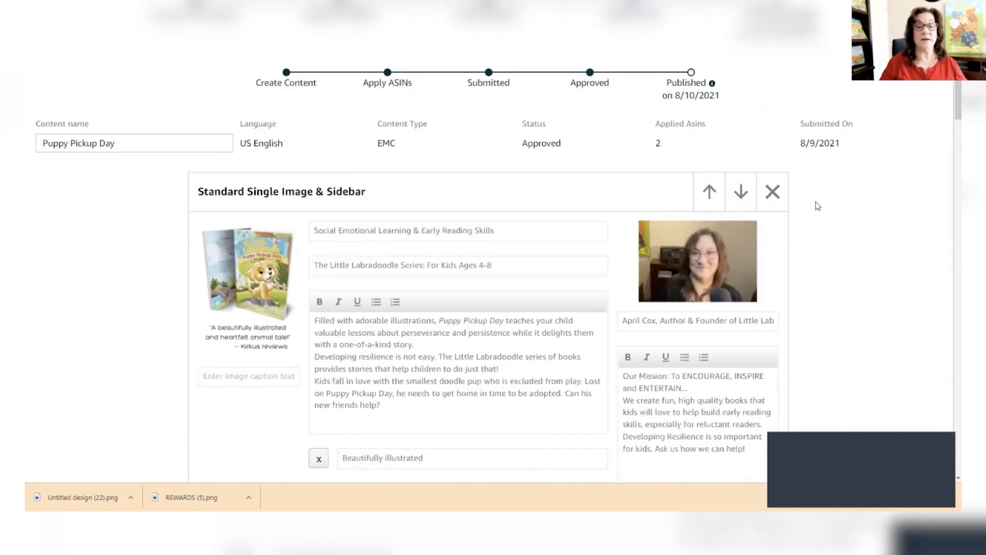
pyautogui.scroll(-8, 349, 183)
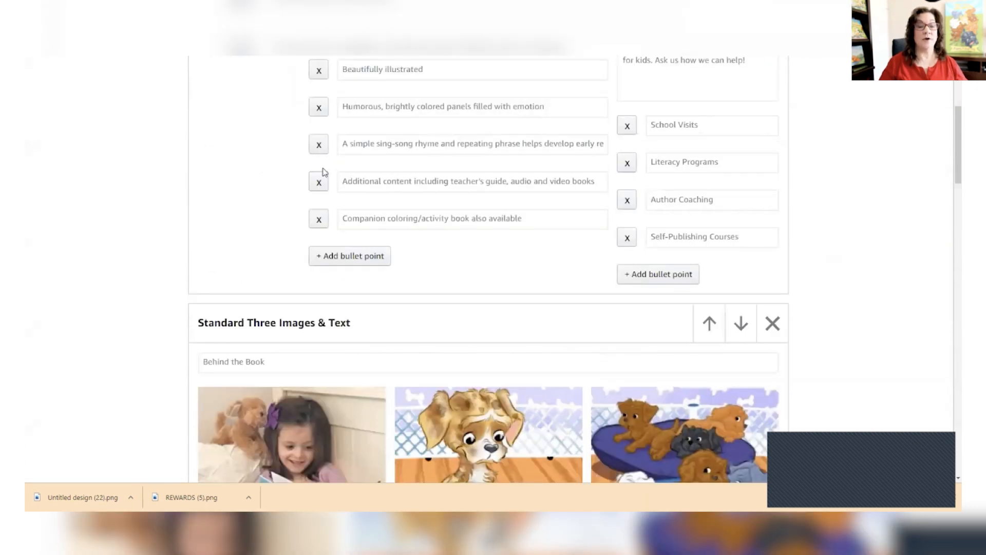
pyautogui.scroll(-8, 625, 190)
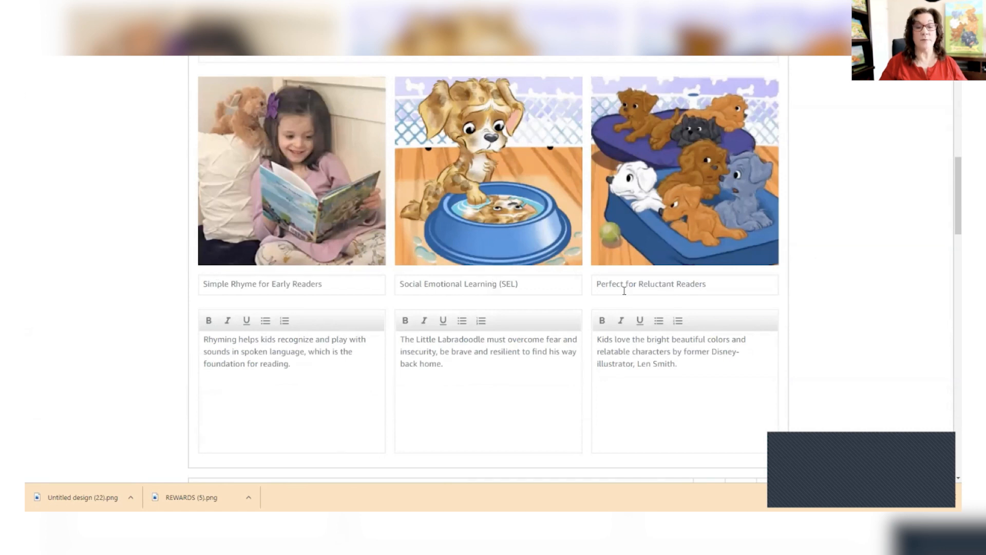
pyautogui.scroll(-1, 831, 201)
pyautogui.scroll(-3, 836, 210)
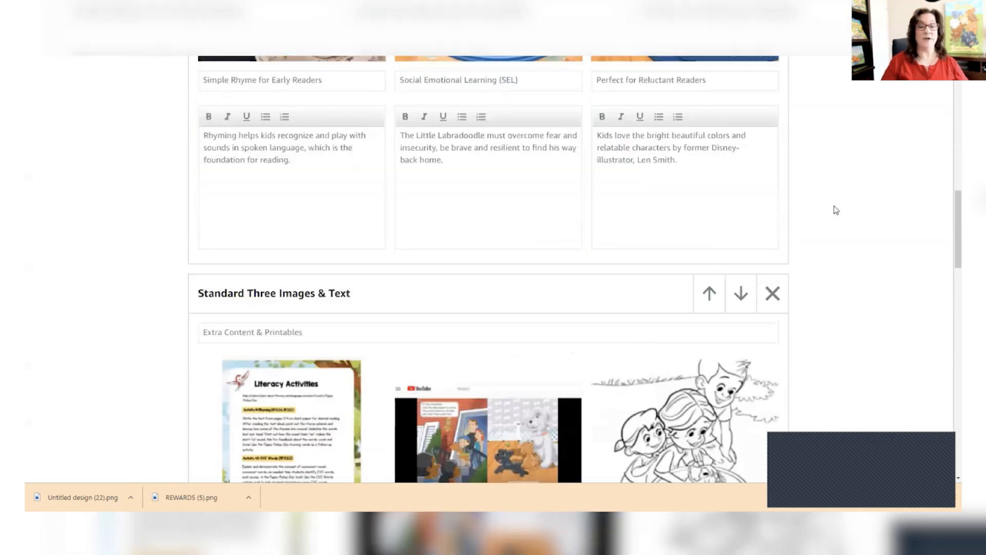
pyautogui.scroll(-20, 836, 210)
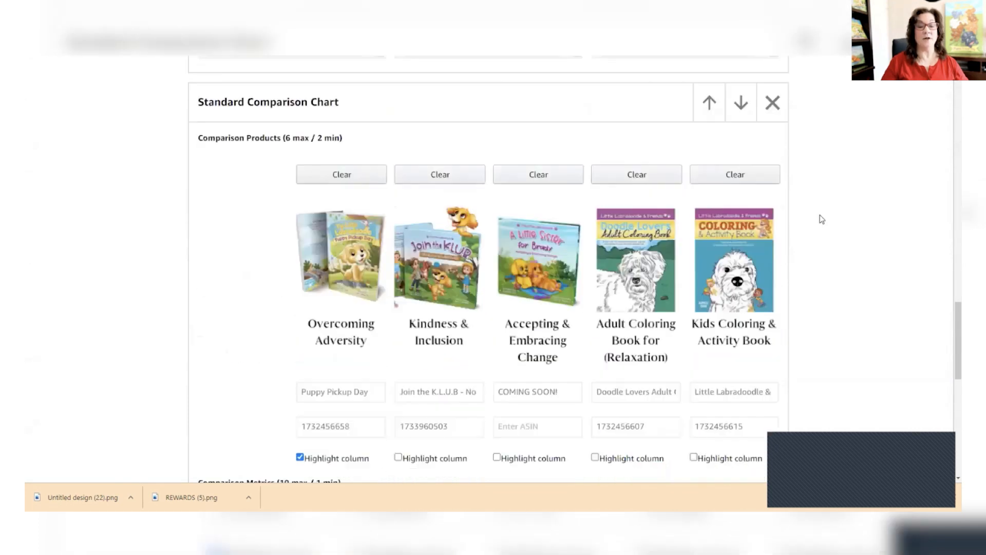
pyautogui.scroll(2, 271, 377)
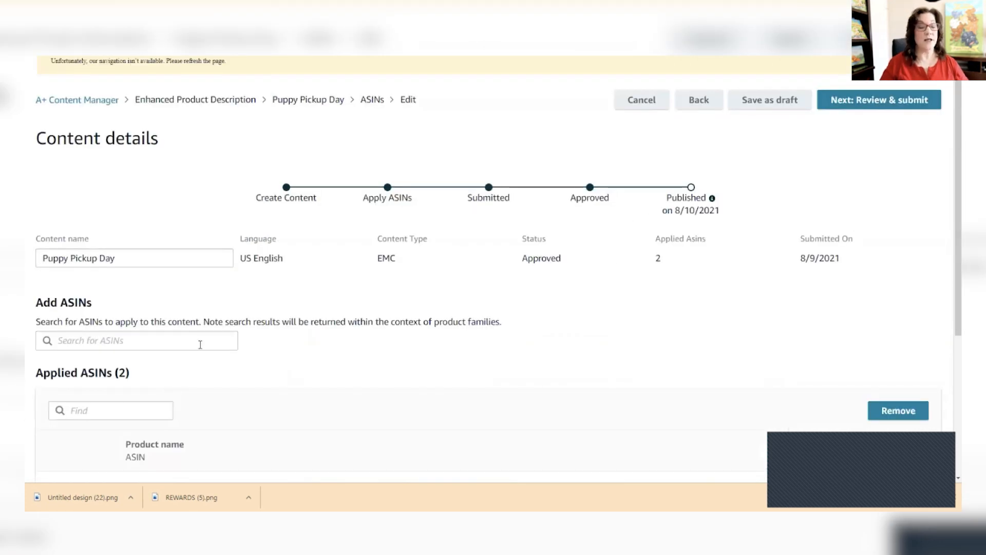
# Step: Examine the ASIN search field and the list of ASINs applied to the Puppy Pickup Day content
pyautogui.scroll(-2, 476, 288)
pyautogui.click(143, 243)
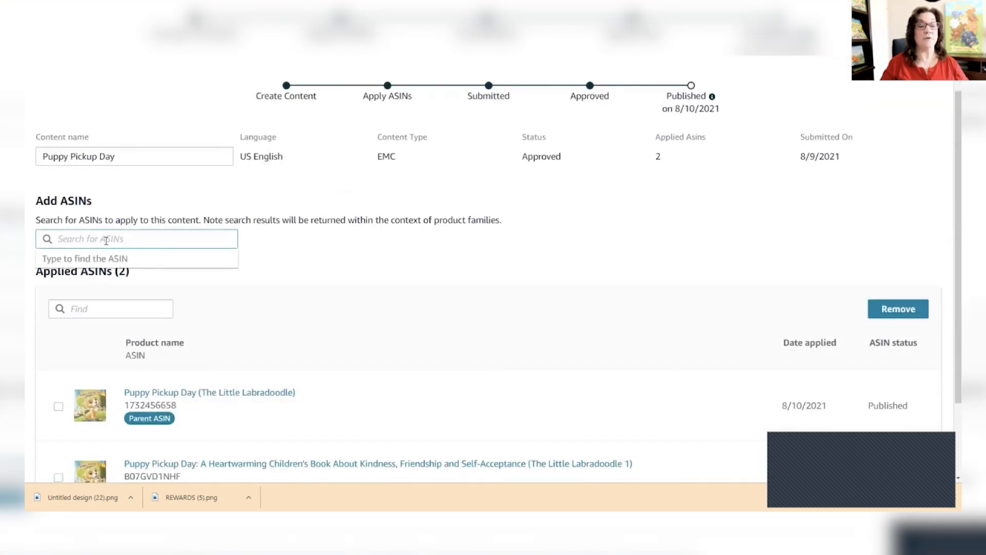
pyautogui.click(469, 201)
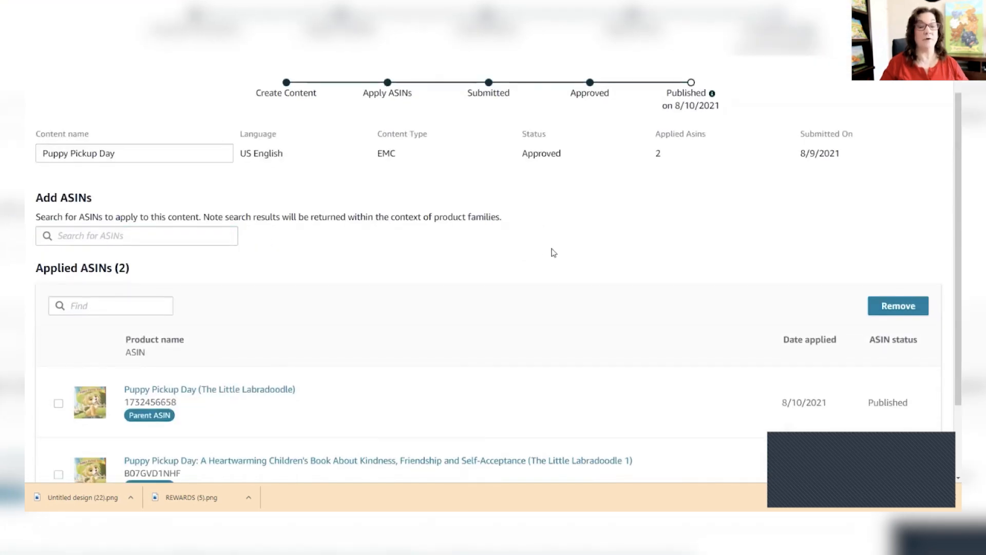
pyautogui.scroll(-2, 468, 254)
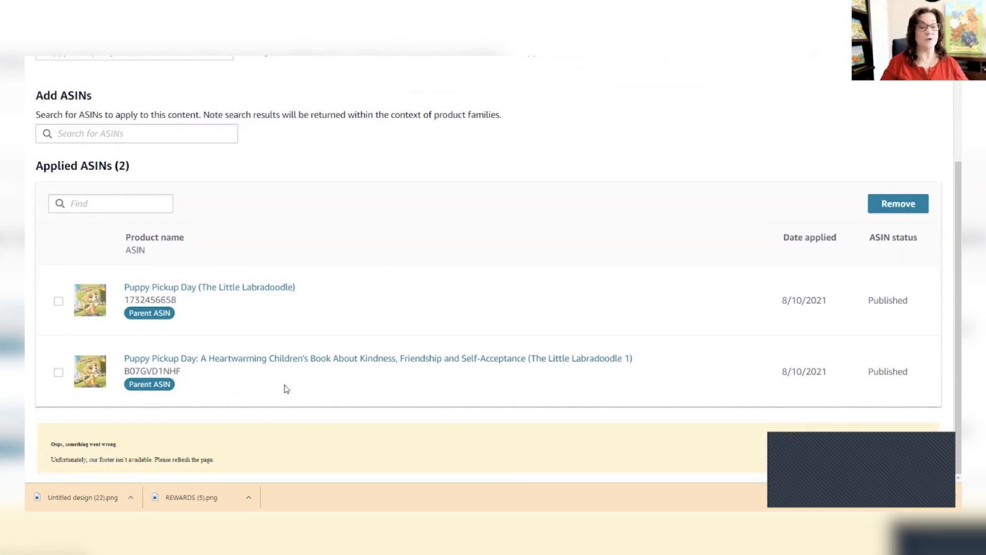
# Step: Advance to the review and submit stage and look through the desktop preview down to the comparison chart and applied ASINs
pyautogui.scroll(4, 732, 170)
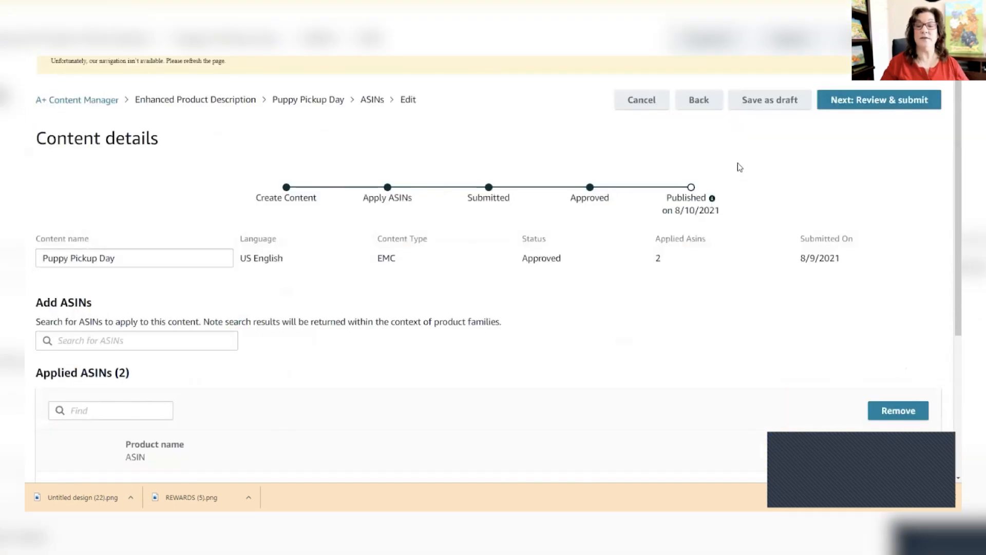
pyautogui.click(879, 99)
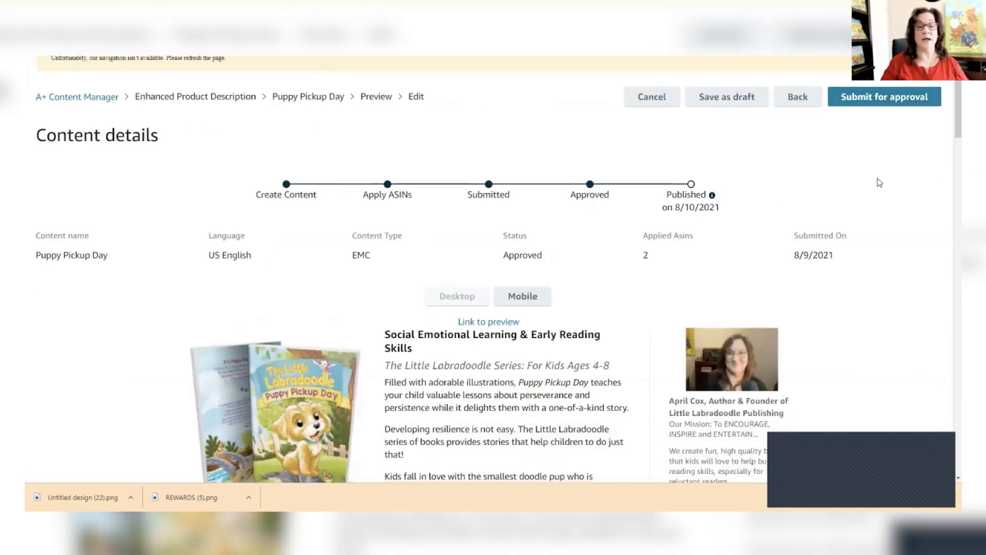
pyautogui.scroll(-10, 879, 183)
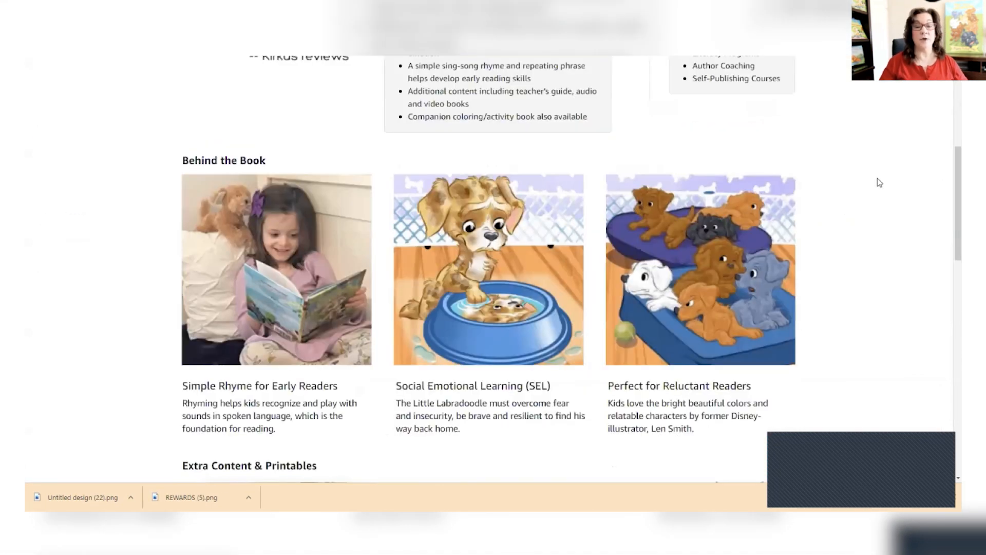
pyautogui.scroll(-7, 879, 182)
pyautogui.scroll(-10, 880, 182)
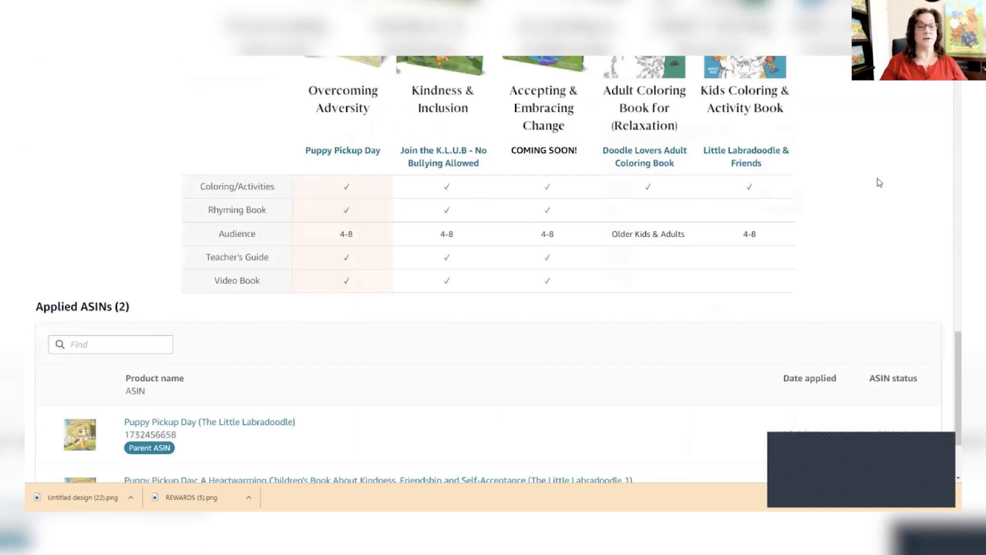
pyautogui.scroll(10, 880, 183)
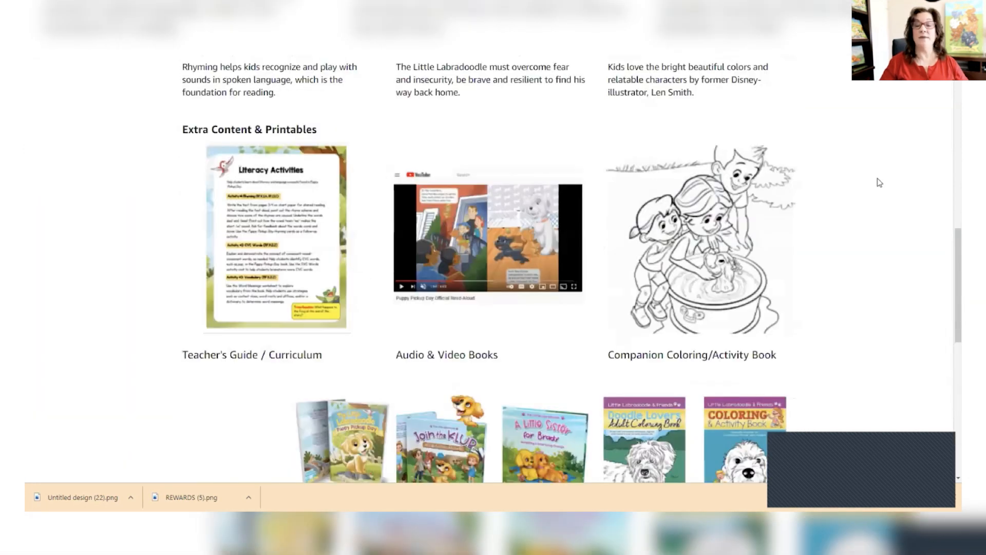
pyautogui.scroll(20, 880, 183)
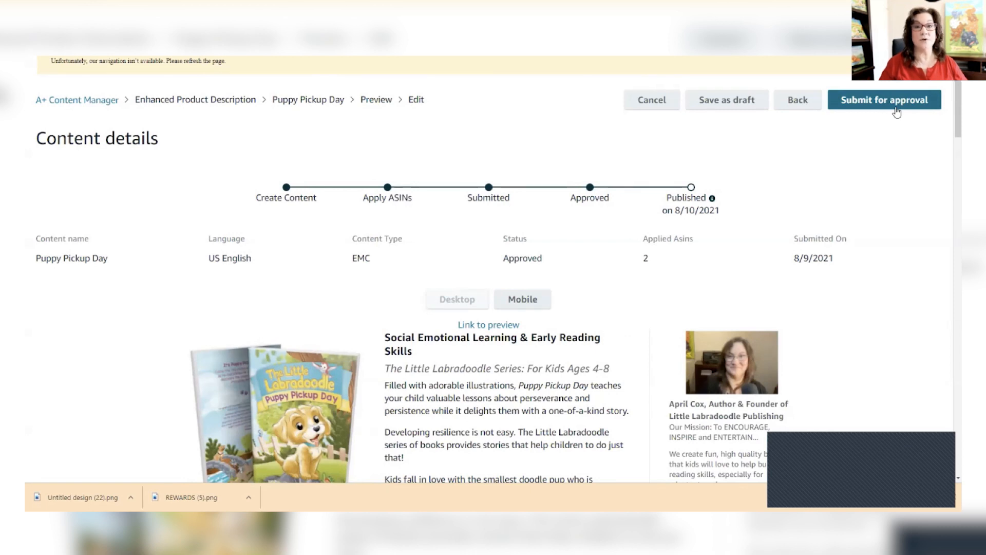
pyautogui.scroll(-4, 867, 205)
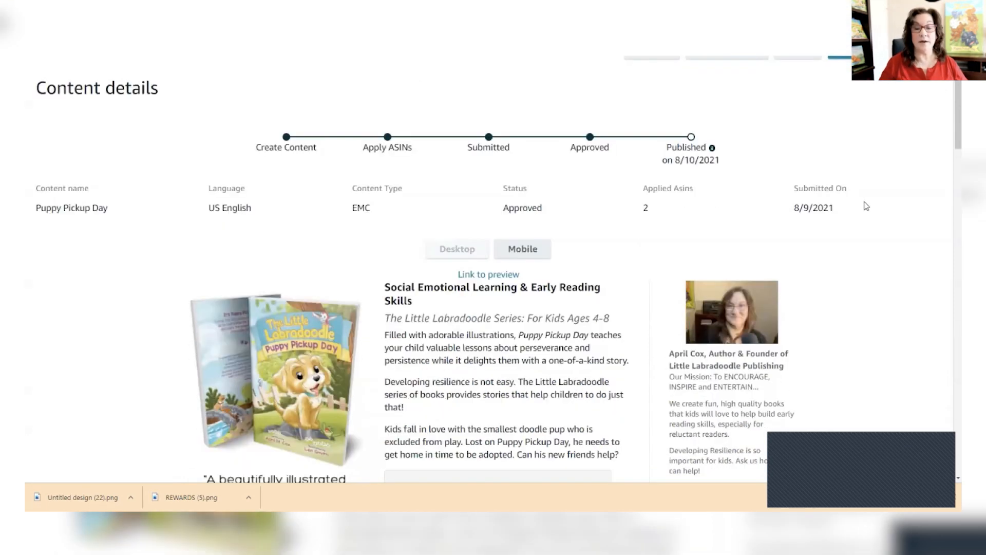